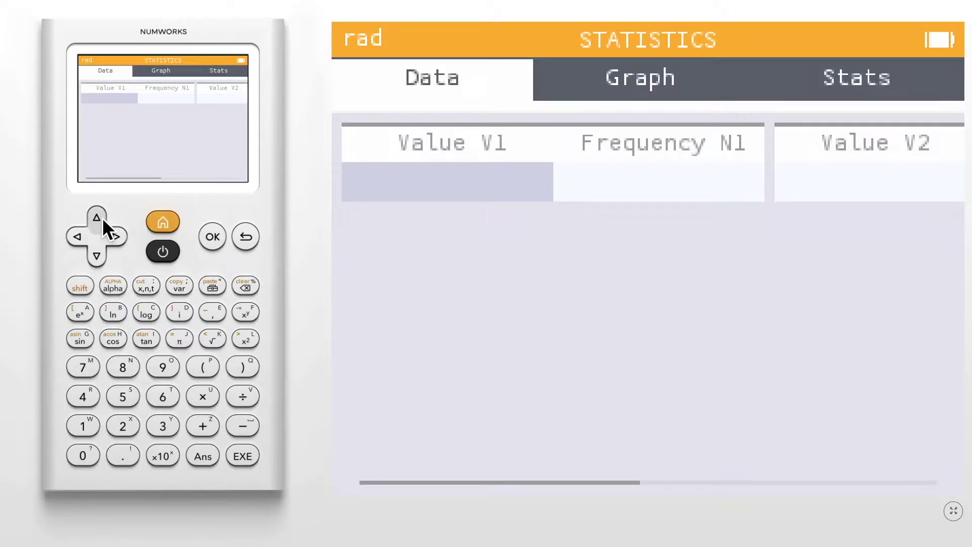
Step: Launch Statistics from the home screen and move across to the Stats section
left_click(98, 216)
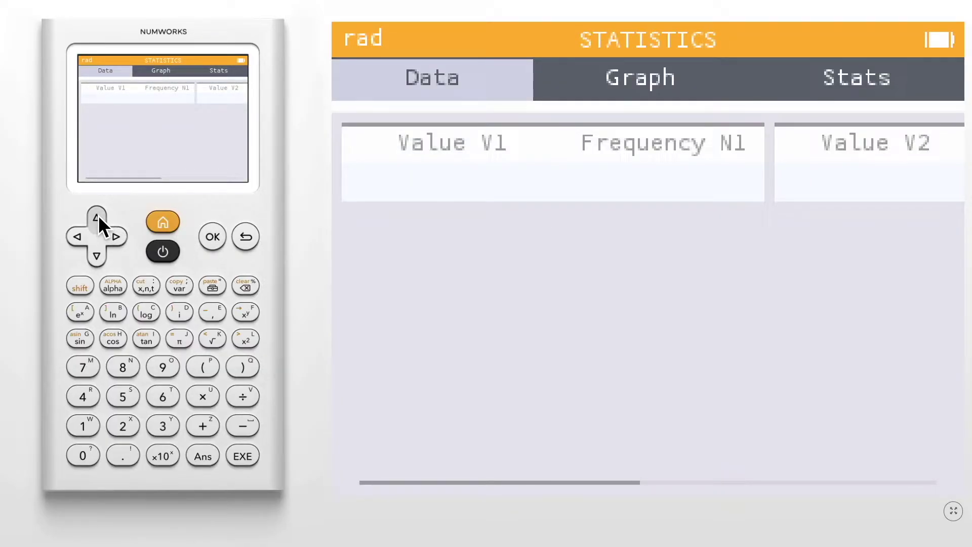
left_click(118, 238)
left_click(117, 237)
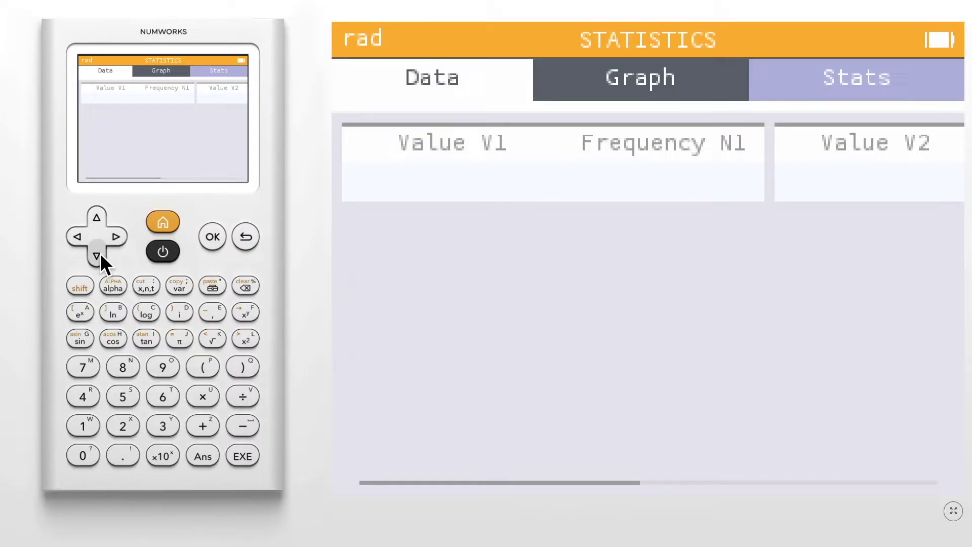
left_click(99, 256)
left_click(112, 238)
left_click(112, 238)
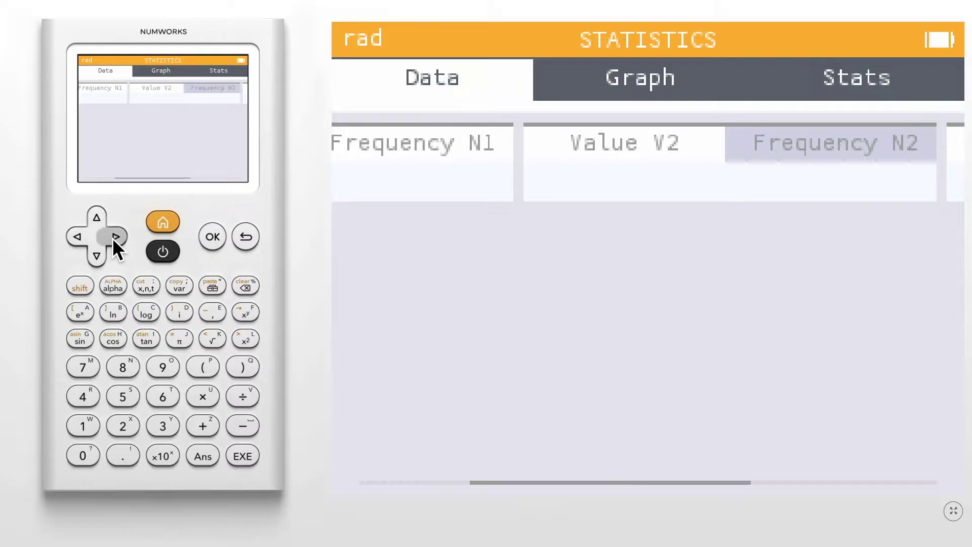
left_click(113, 238)
left_click(76, 237)
left_click(76, 237)
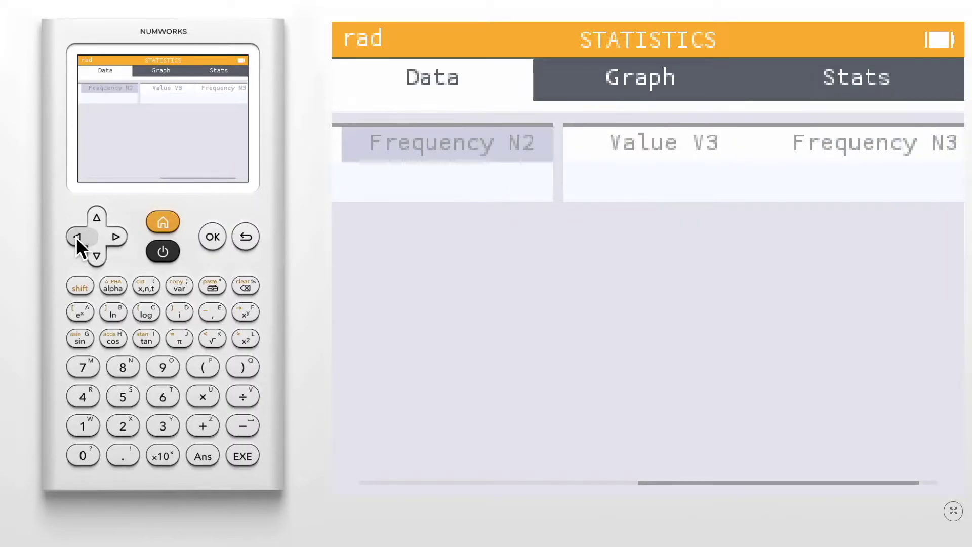
left_click(76, 237)
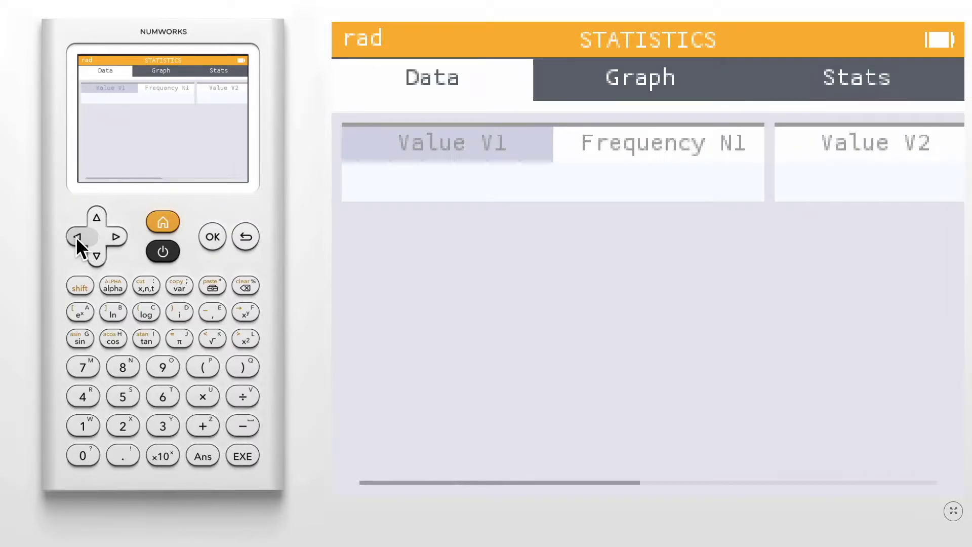
left_click(118, 235)
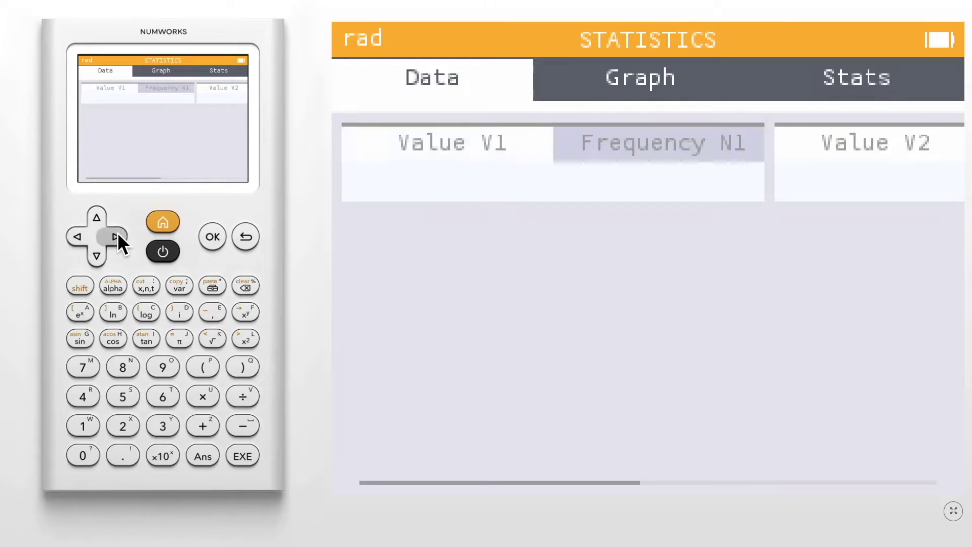
left_click(77, 234)
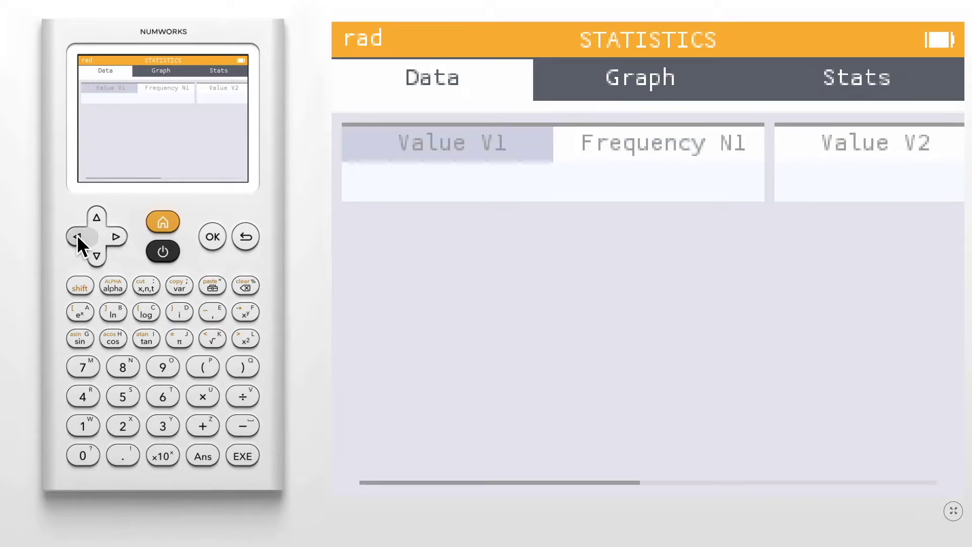
left_click(93, 259)
Step: Enter 2 as the first three data entries, confirming each with EXE, then leave the table
left_click(123, 425)
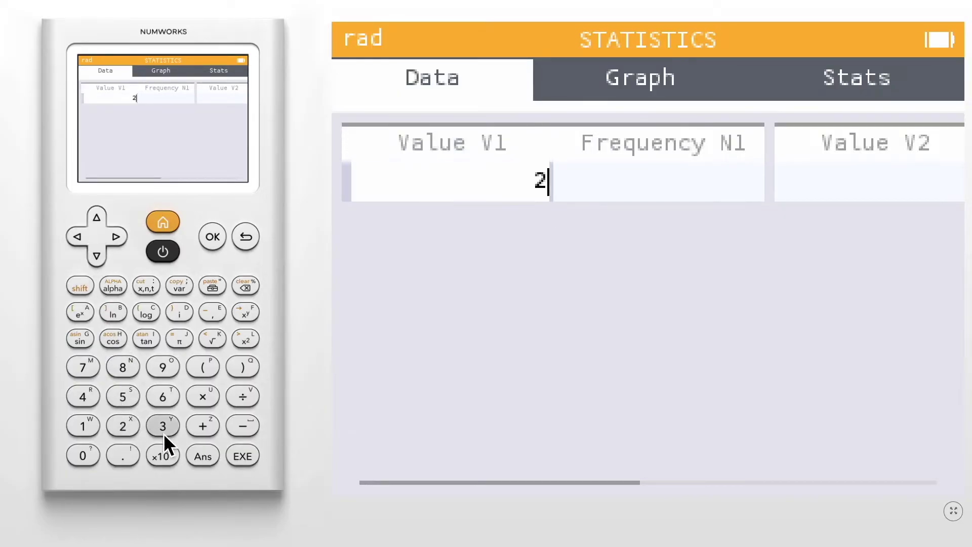
left_click(241, 459)
left_click(123, 426)
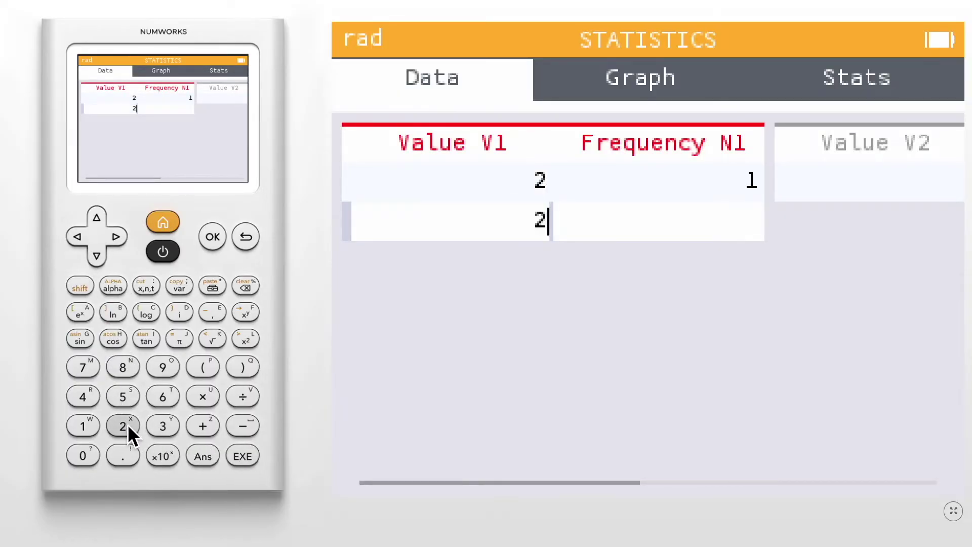
left_click(245, 454)
left_click(124, 427)
left_click(237, 452)
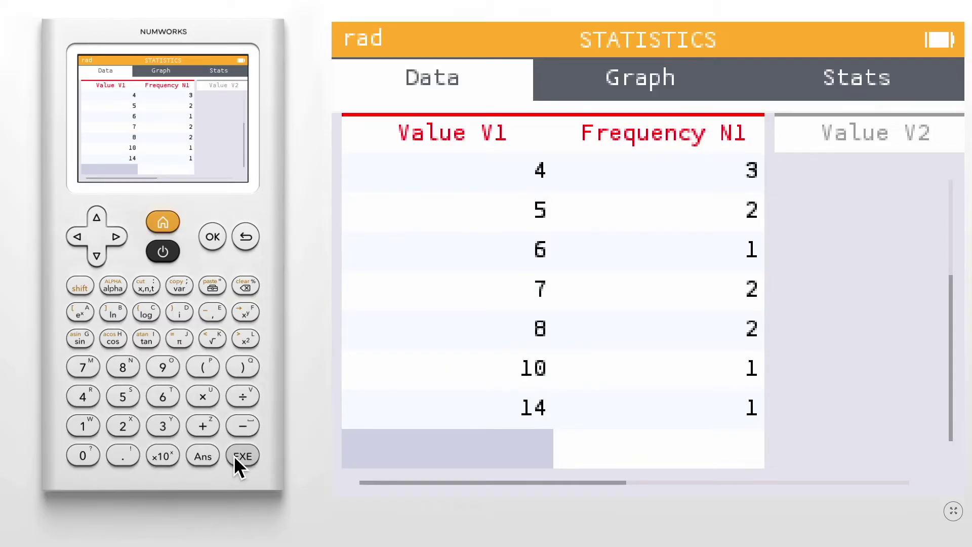
left_click(246, 244)
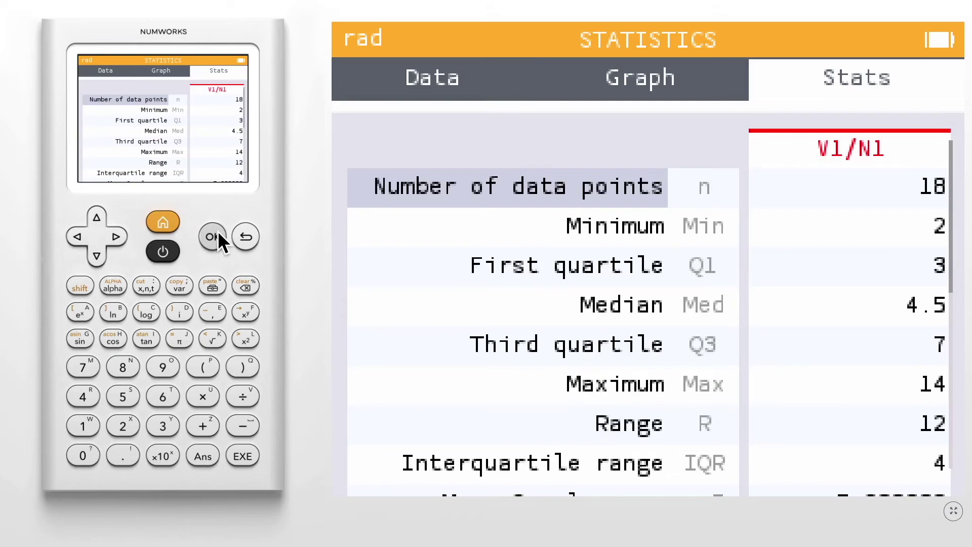
Step: Scroll down the summary rows past the median 4.5 to the third quartile Q3 = 7
left_click(100, 251)
left_click(99, 251)
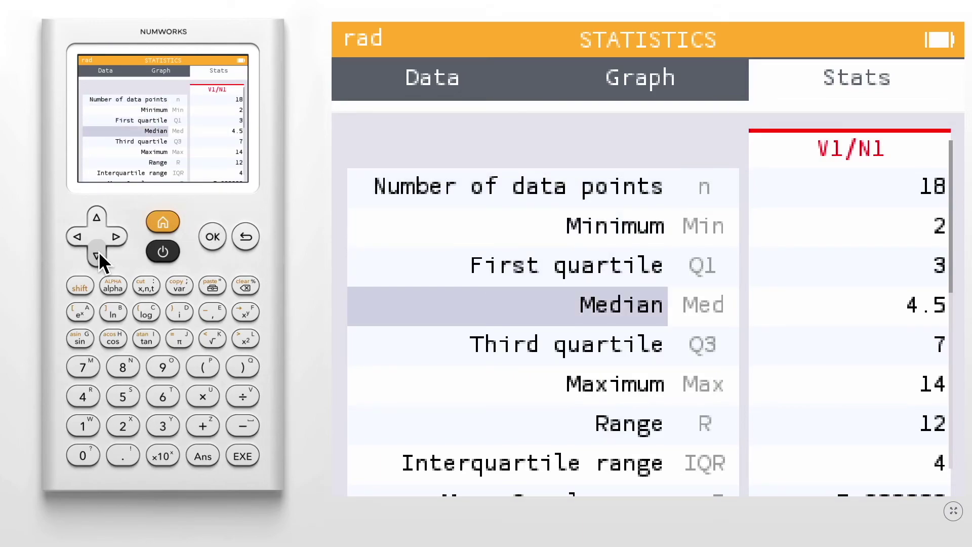
left_click(99, 251)
left_click(111, 236)
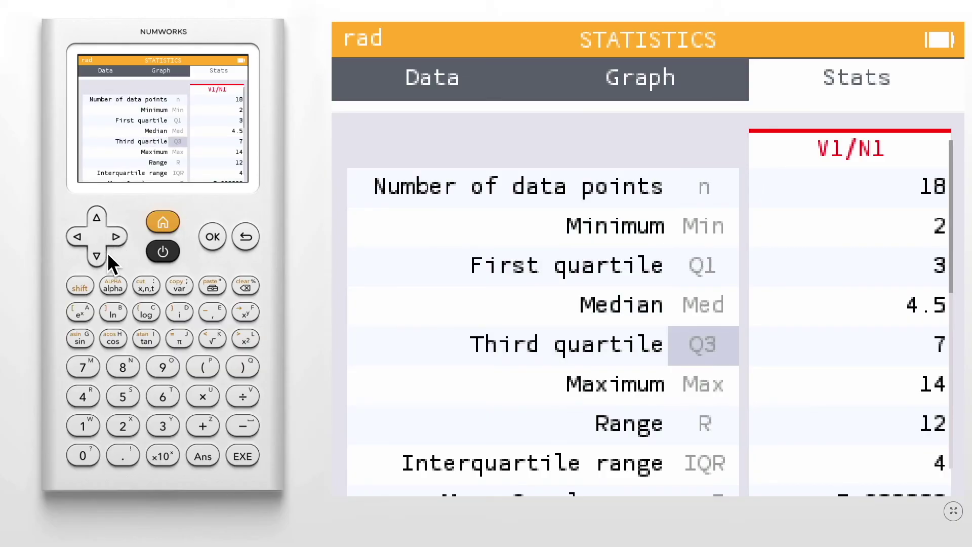